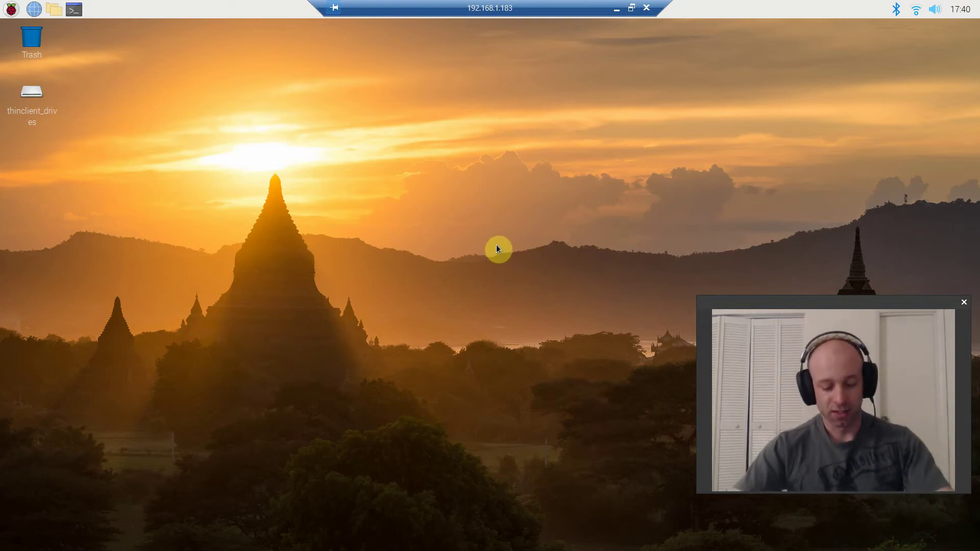
- Open a terminal on the Pi and run hostname -I to show its IP address, 192.168.1.183
left_click(78, 15)
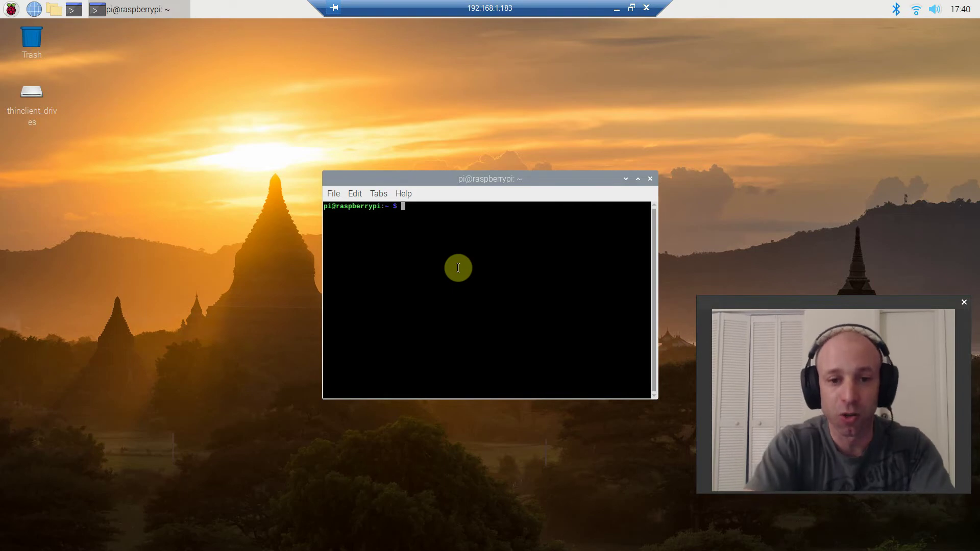
type("hostname")
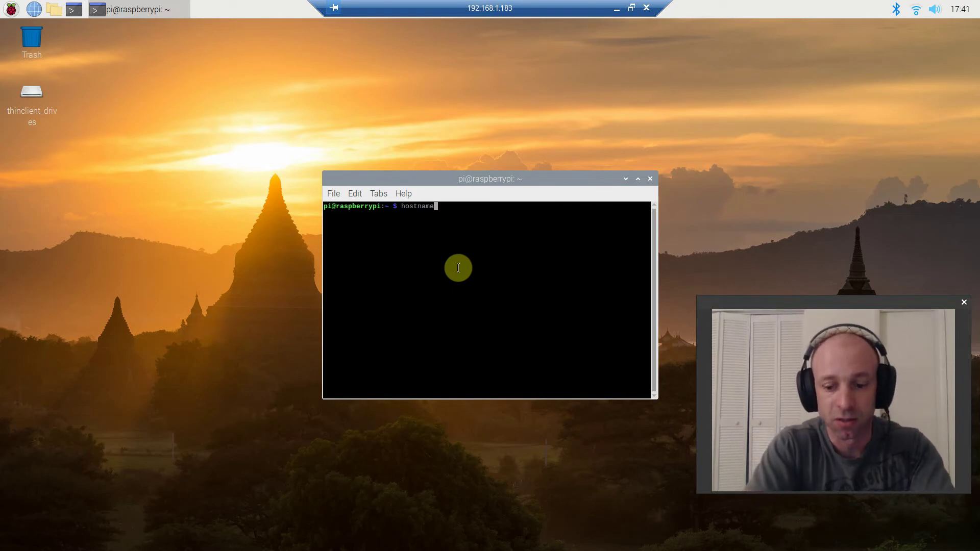
type(" -I")
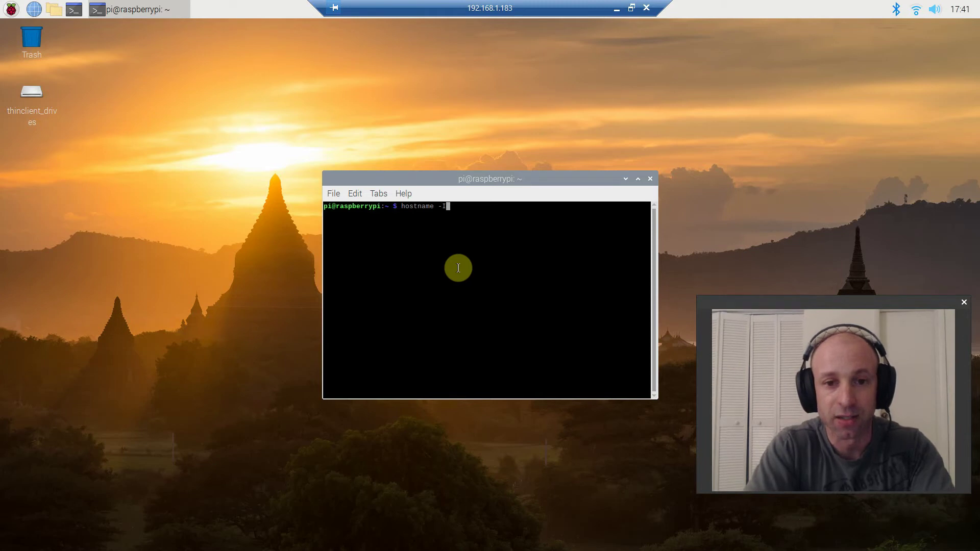
key("Return")
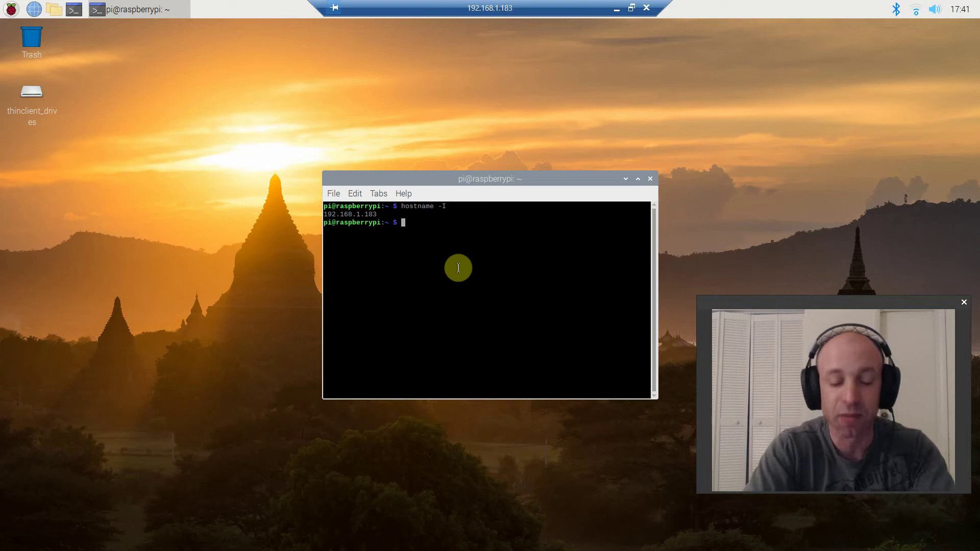
- Enter sudo apt-get install tightvncserver, then replace the package name with xrdp
type("sude")
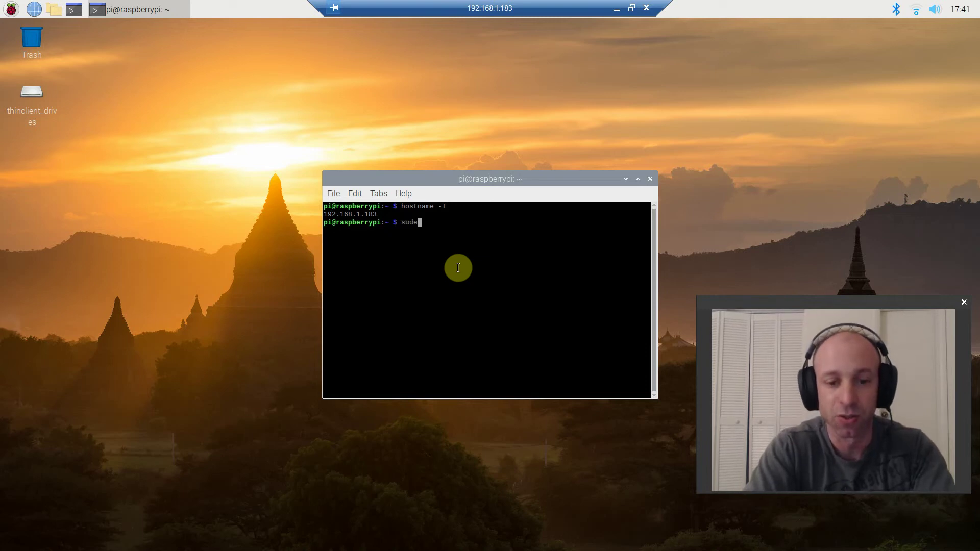
key("BackSpace")
type("o ")
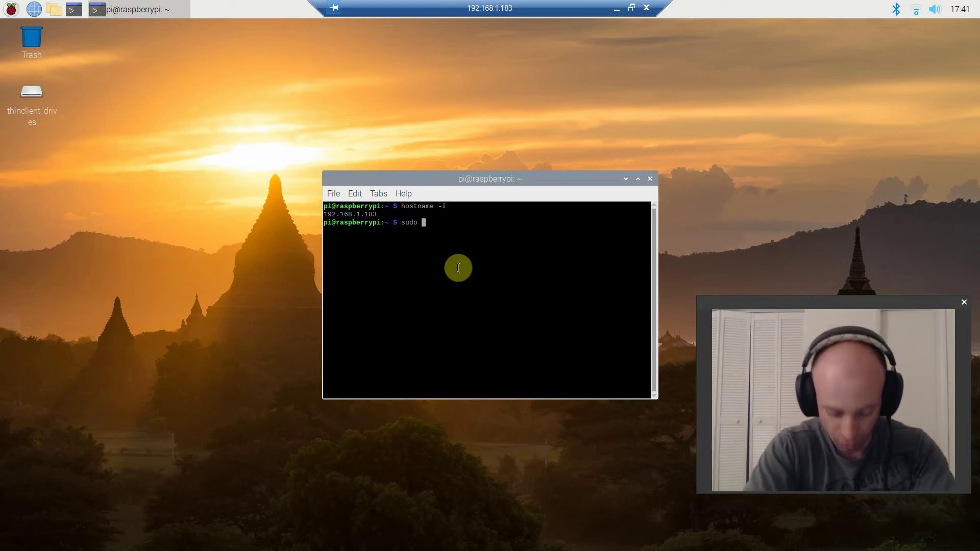
type("apt-get ")
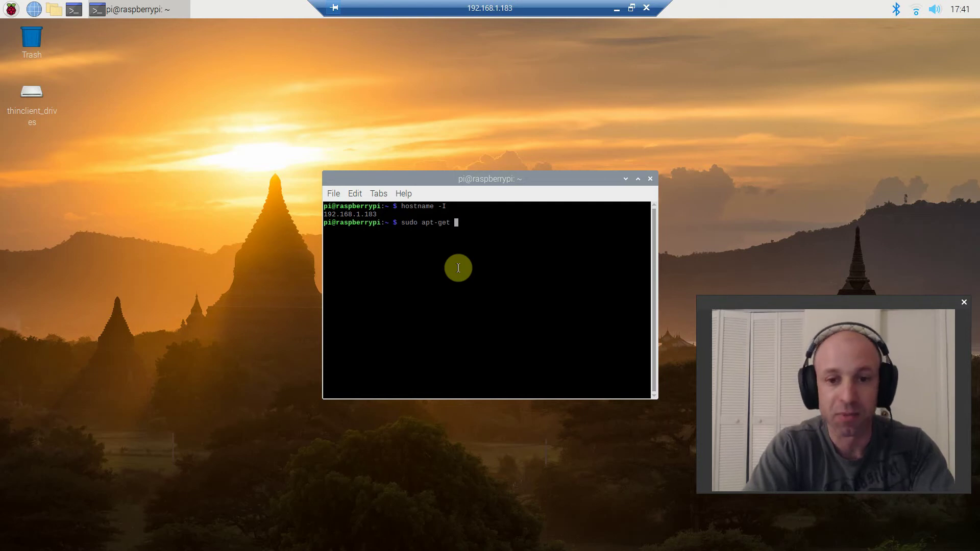
type("install tight")
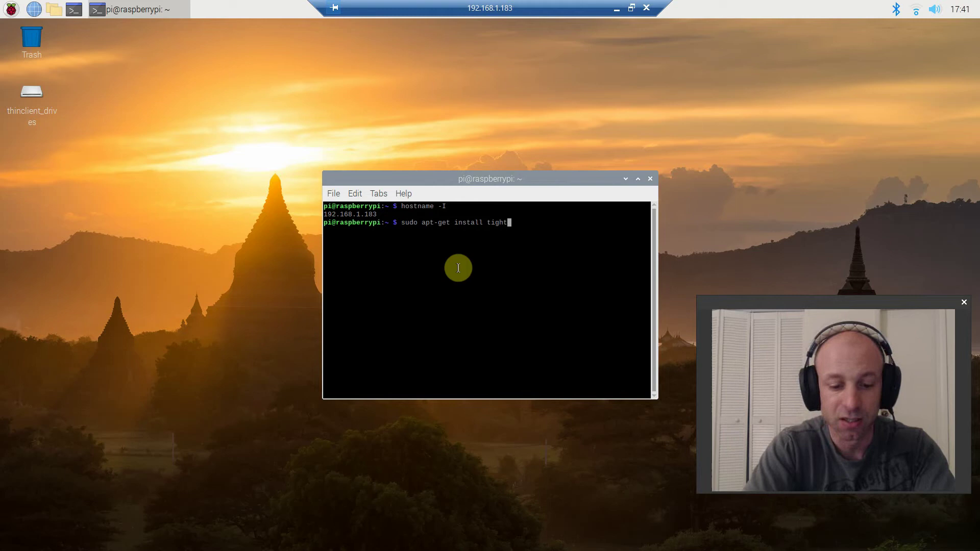
type("vncserv")
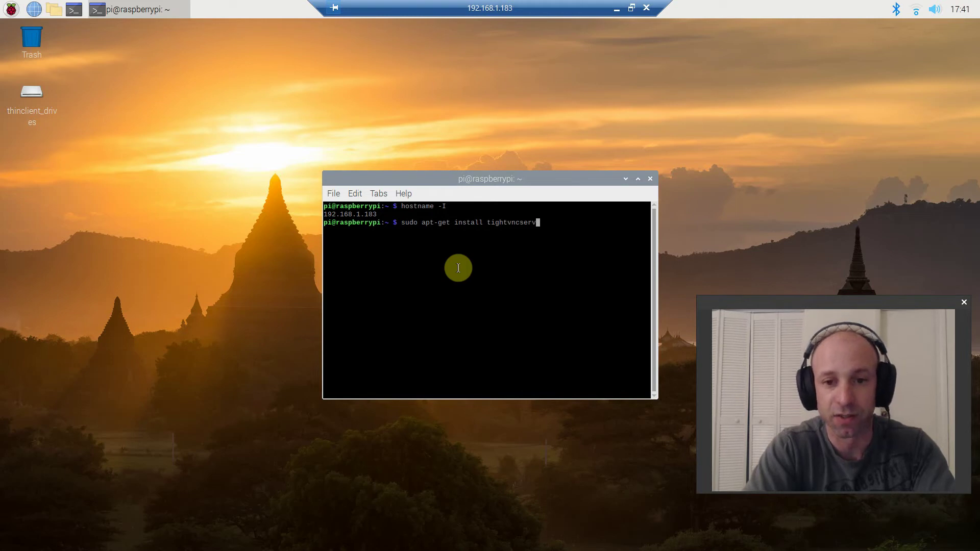
type("er")
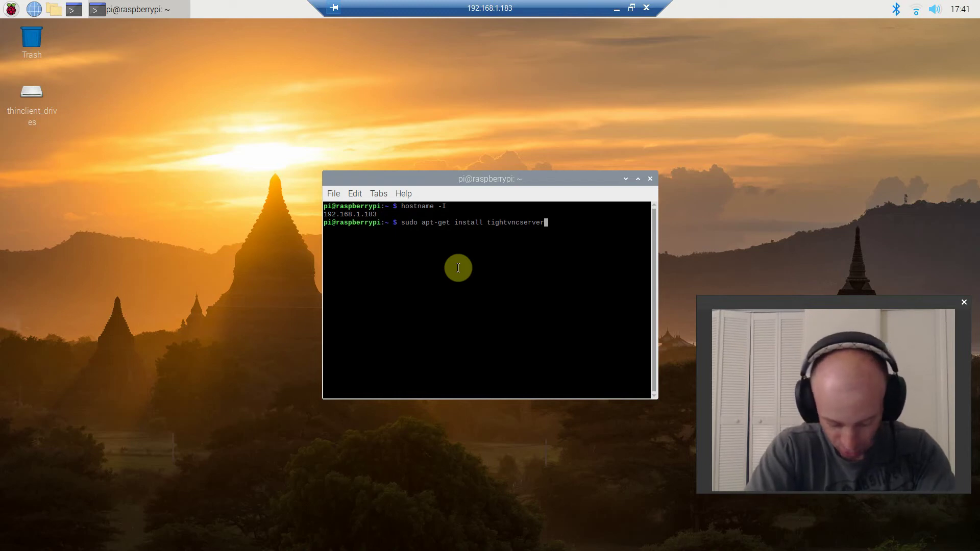
key("BackSpace")
key("BackSpace")
key("BackSpace")
key("BackSpace")
key("BackSpace")
key("BackSpace")
key("BackSpace")
key("BackSpace")
key("BackSpace")
key("BackSpace")
key("BackSpace")
key("BackSpace")
key("BackSpace")
key("BackSpace")
key("BackSpace")
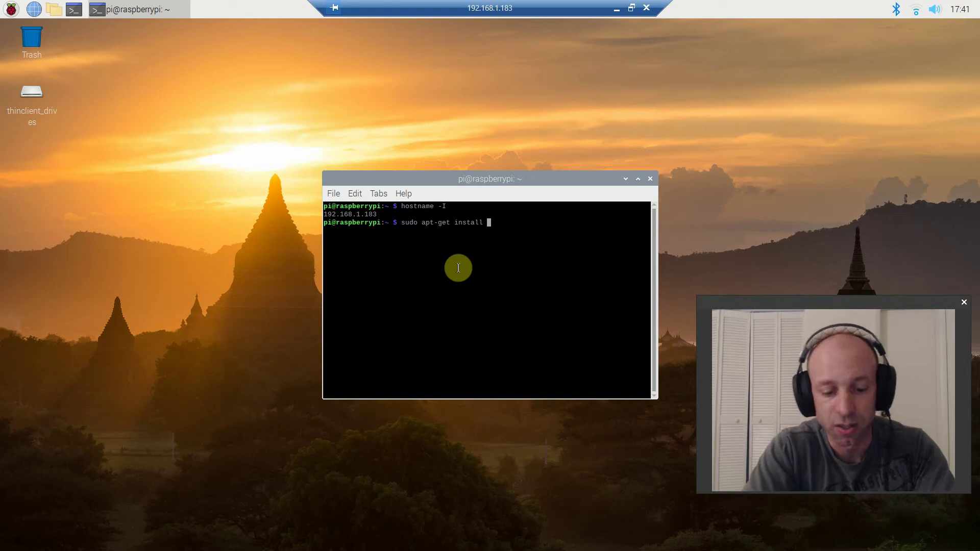
type("xr")
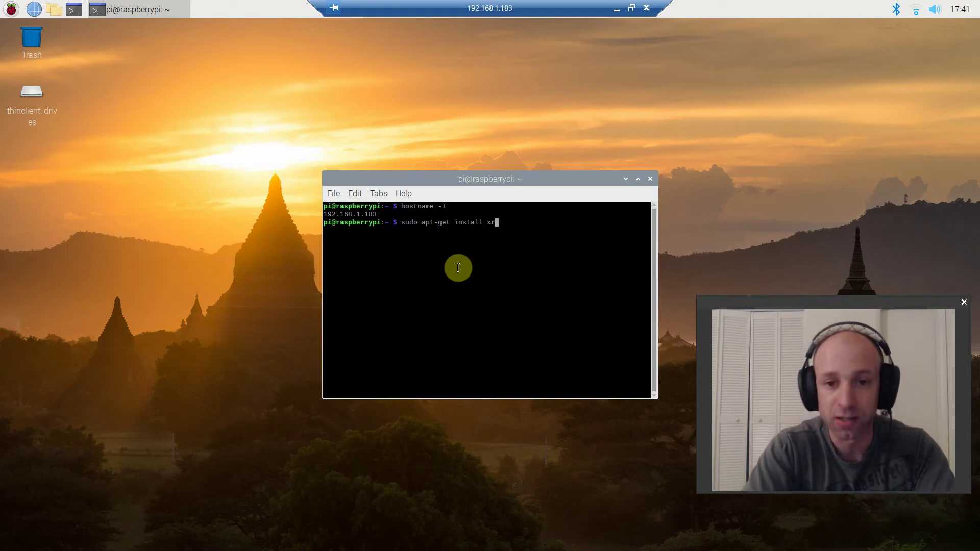
type("dp")
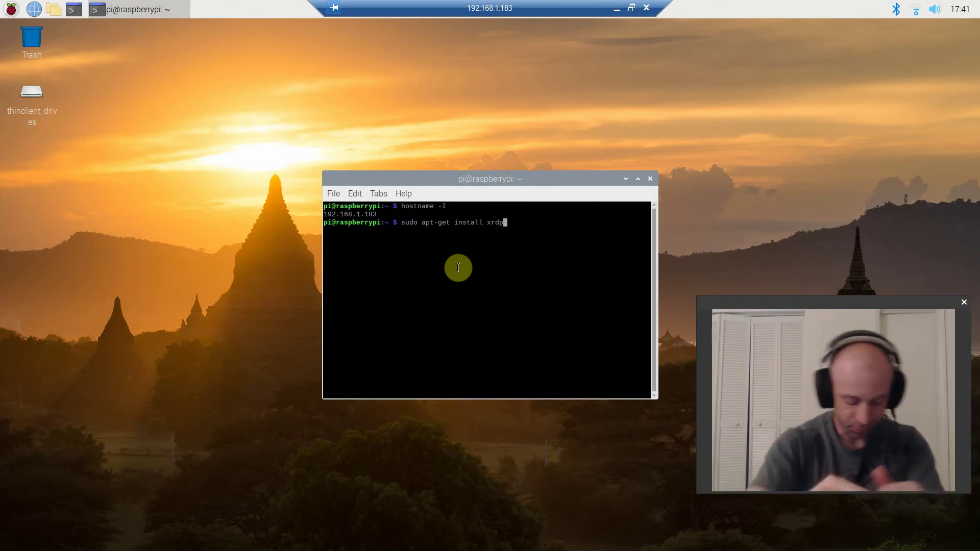
- Close the Pi's terminal and end the current remote desktop session and its window
left_click(652, 180)
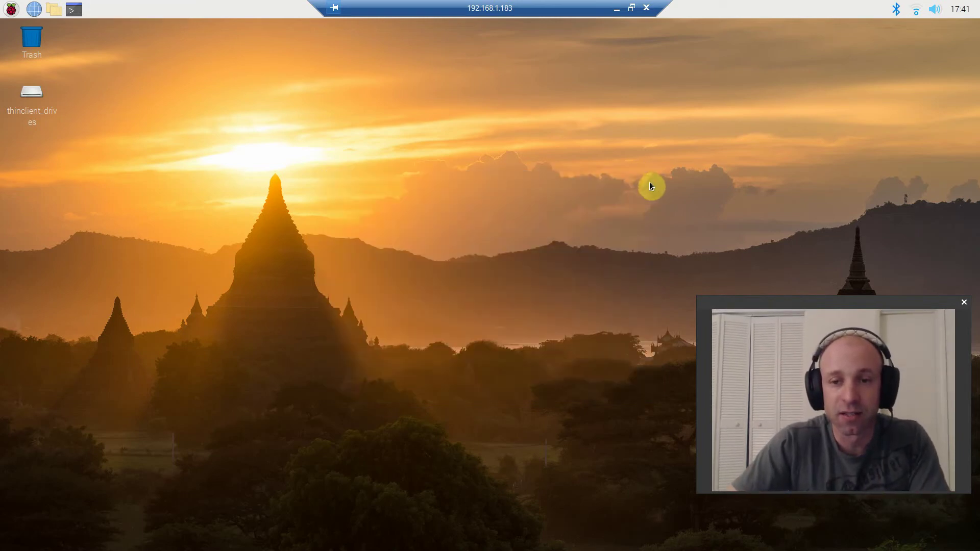
left_click(646, 8)
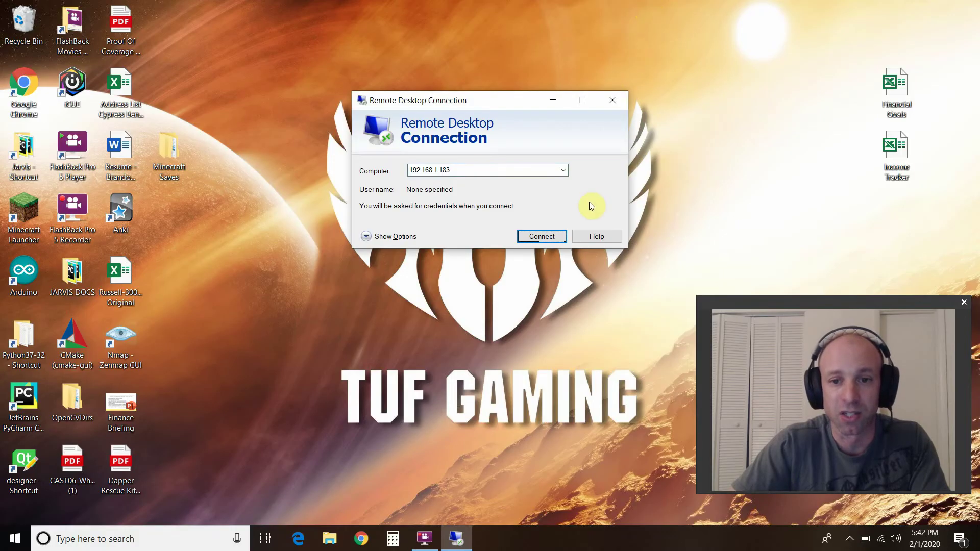
left_click(613, 103)
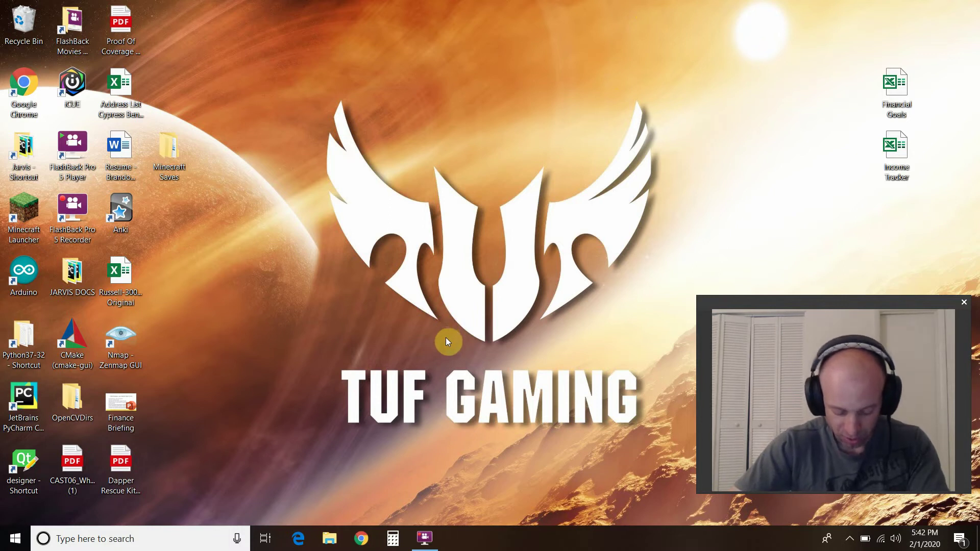
- Launch Remote Desktop Connection from a search for 'remote' and set the computer to 192.168.1.183
left_click(125, 536)
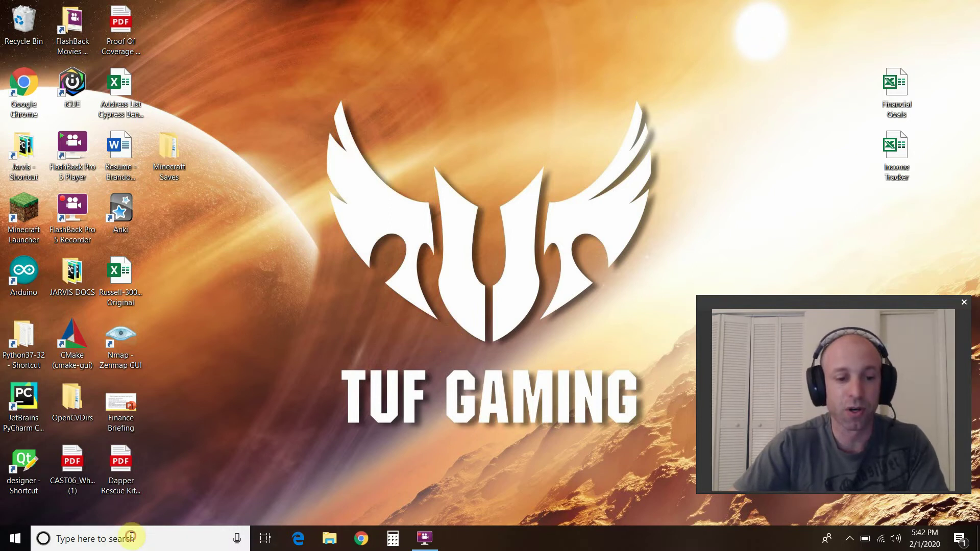
type("remote")
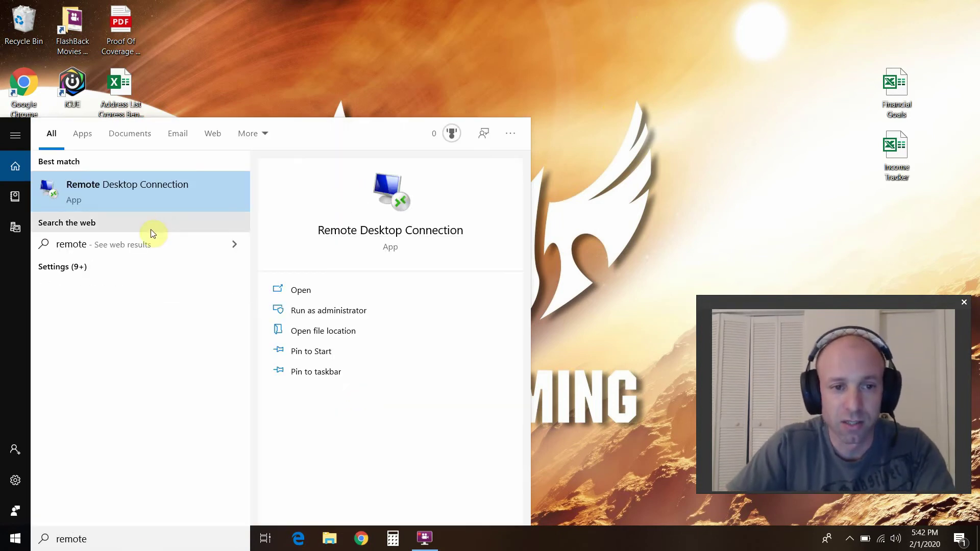
left_click(169, 190)
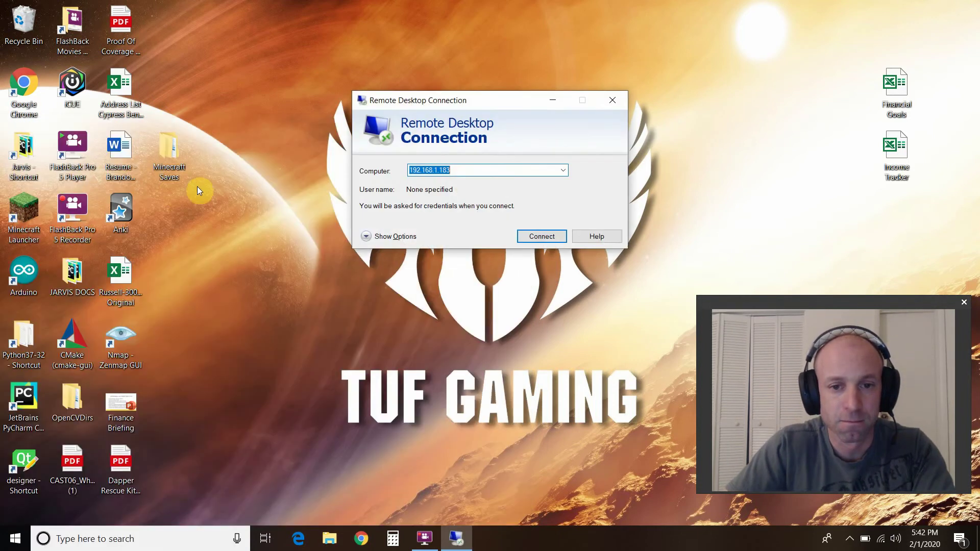
left_click_drag(448, 171, 384, 172)
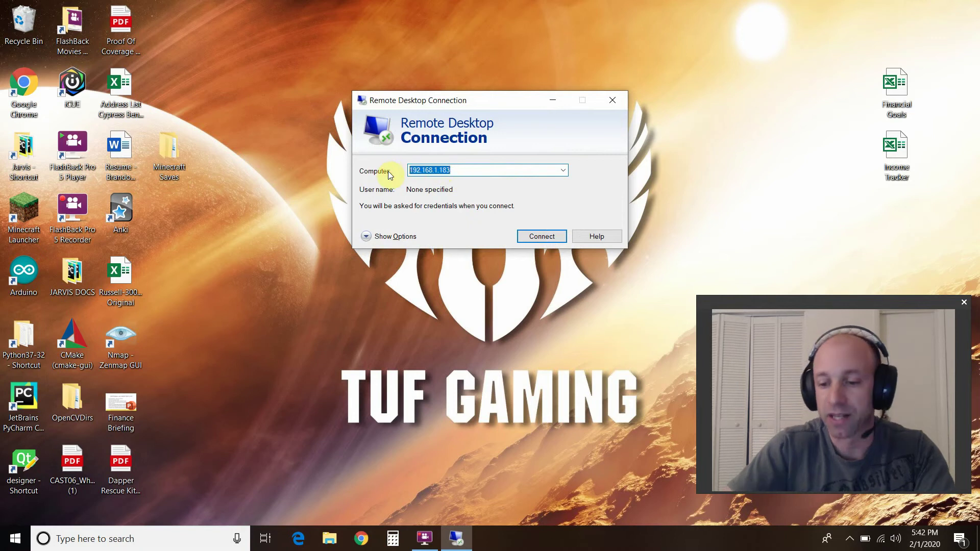
key("BackSpace")
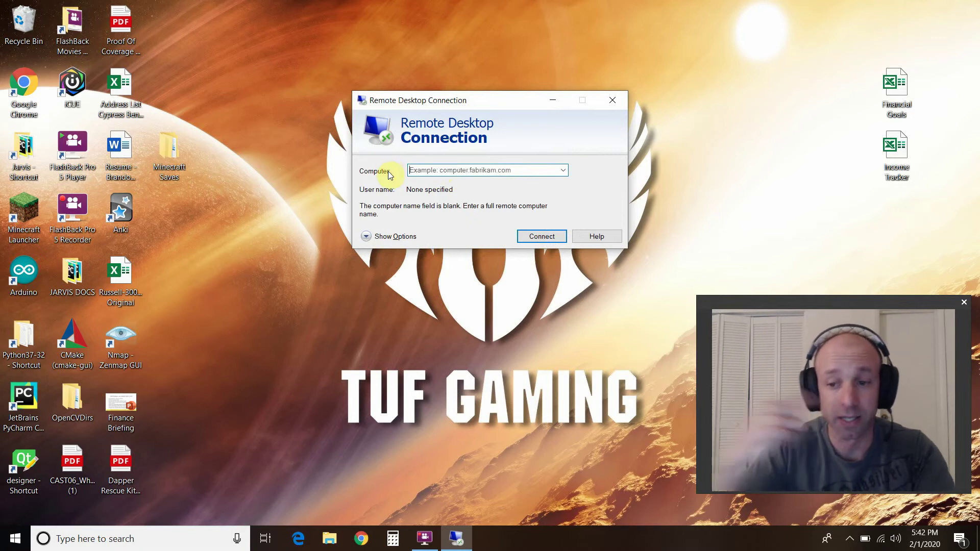
left_click(452, 169)
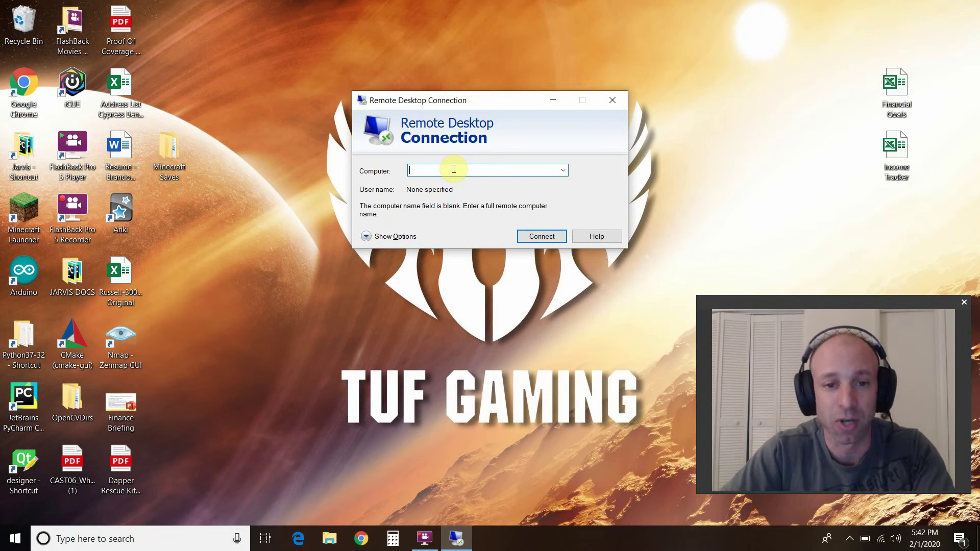
type("192.168.1.183")
key("Right")
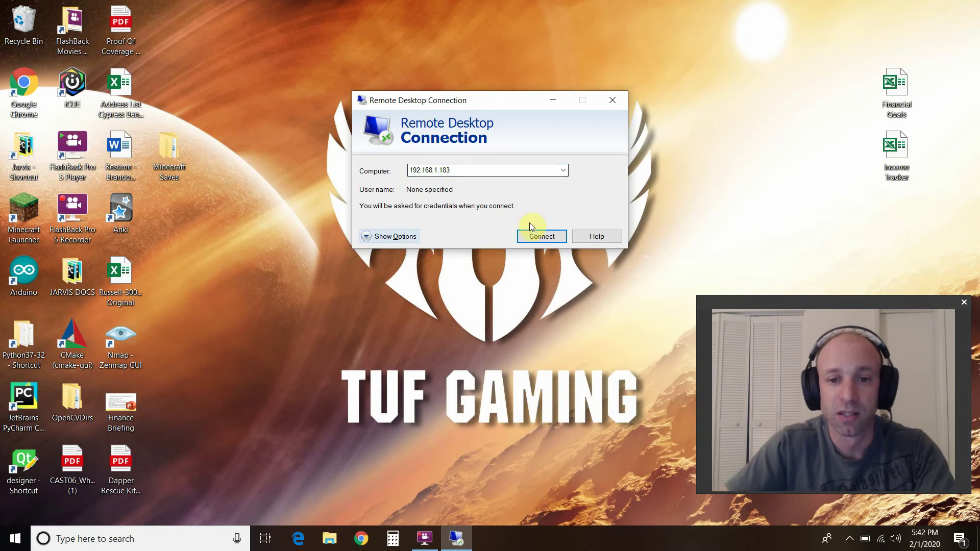
- Connect to 192.168.1.183 and log in through xrdp with the Pi's username and password
left_click(538, 239)
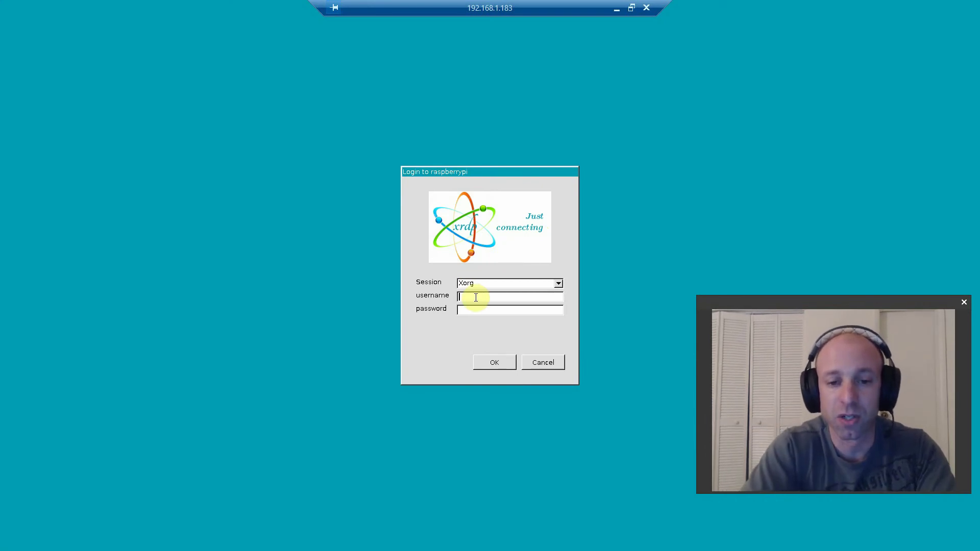
type("pi")
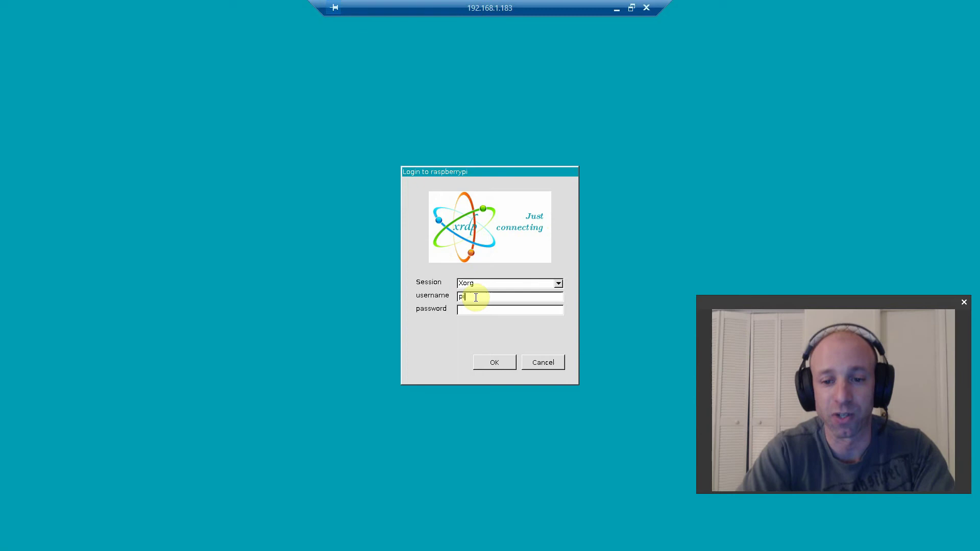
key("Tab")
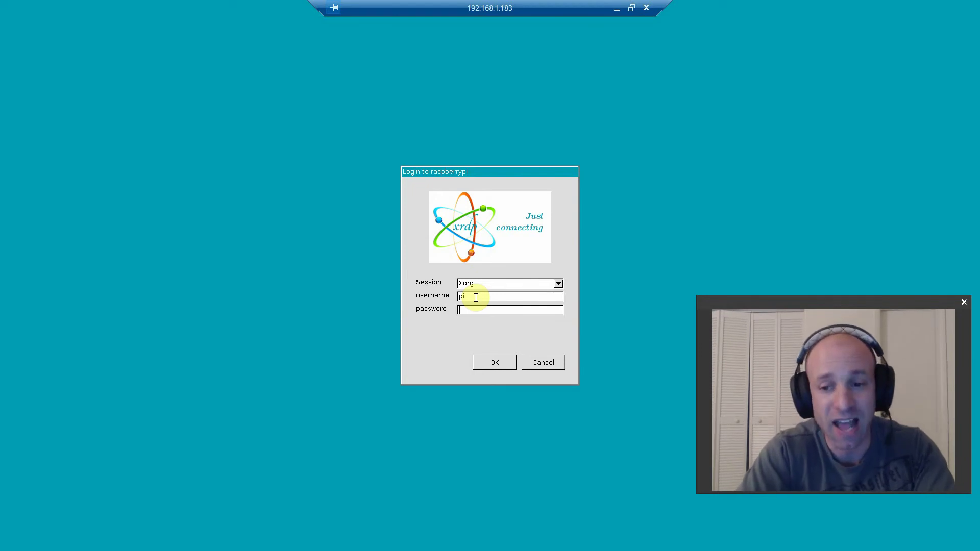
type("r")
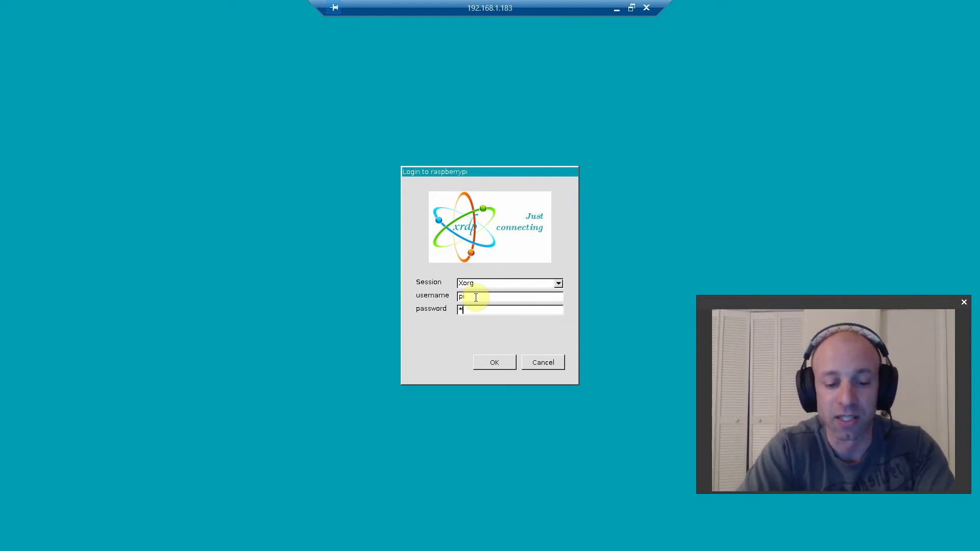
type("aspberry")
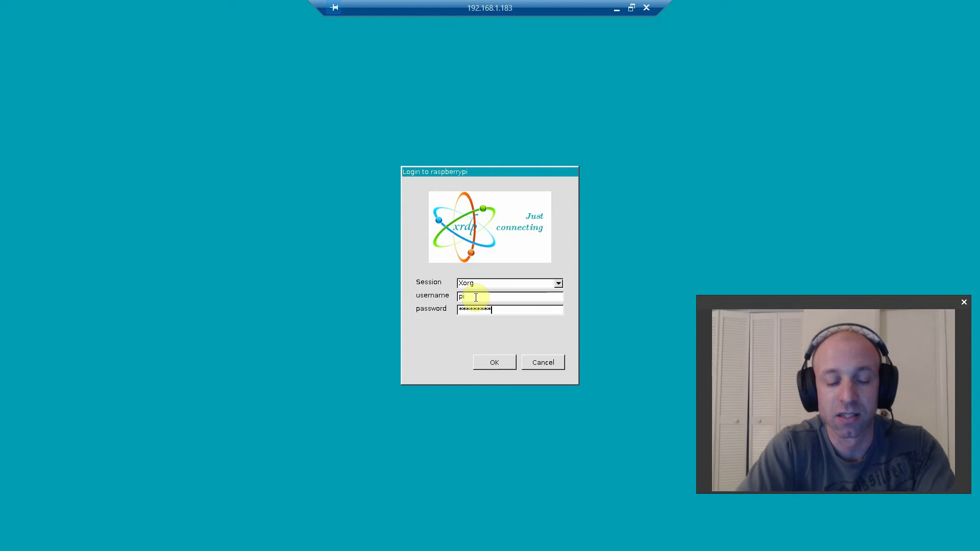
key("Return")
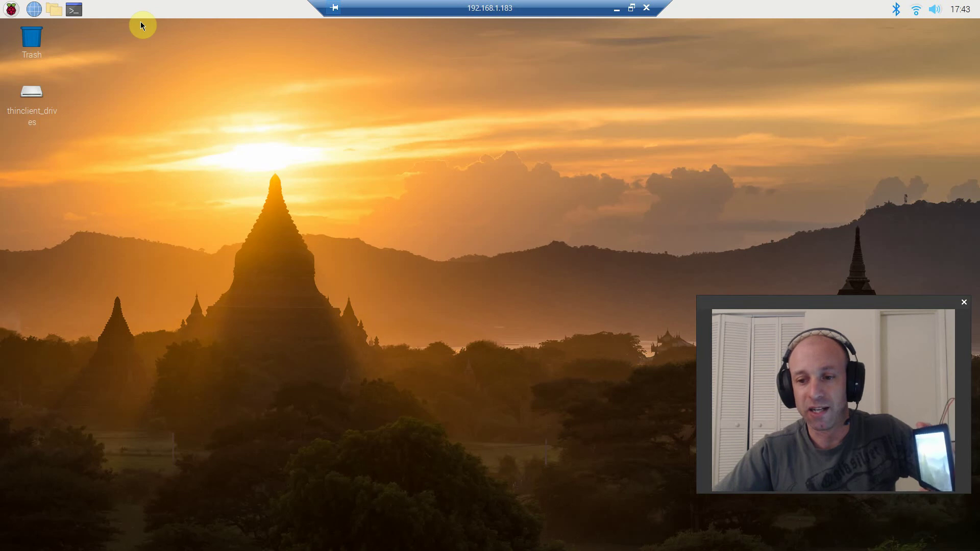
- Launch LXTerminal from the Raspberry Pi taskbar in the remote session
left_click(74, 10)
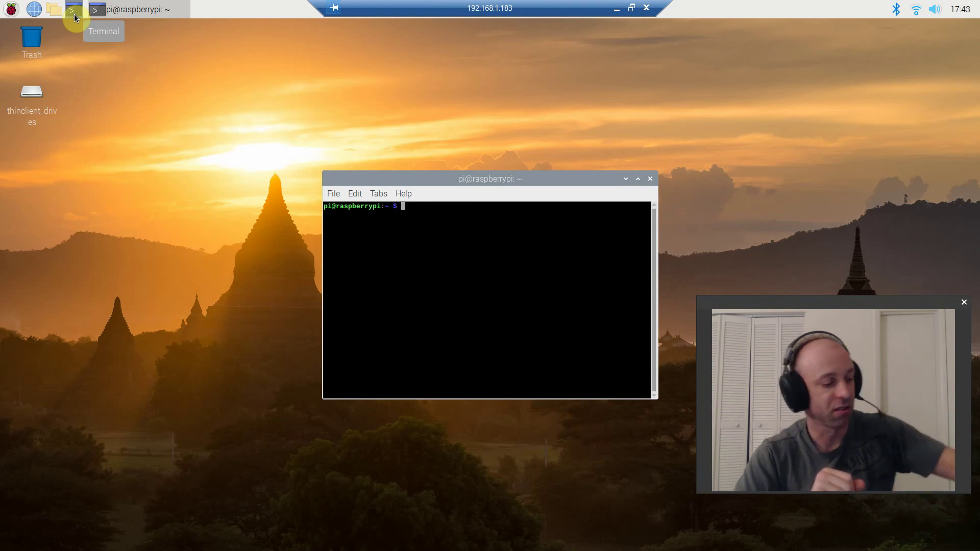
- Close the LXTerminal window and disconnect the remote session to the Pi
left_click(650, 178)
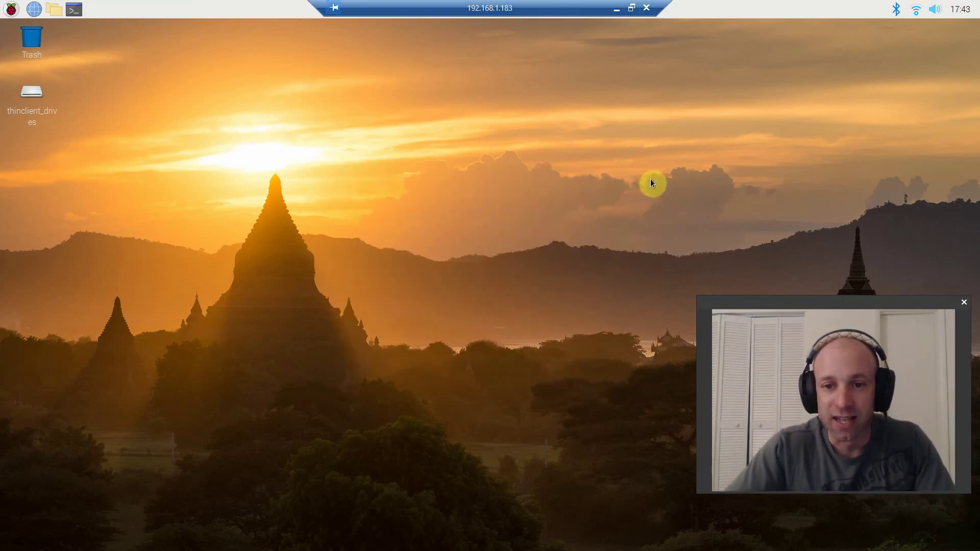
left_click(647, 9)
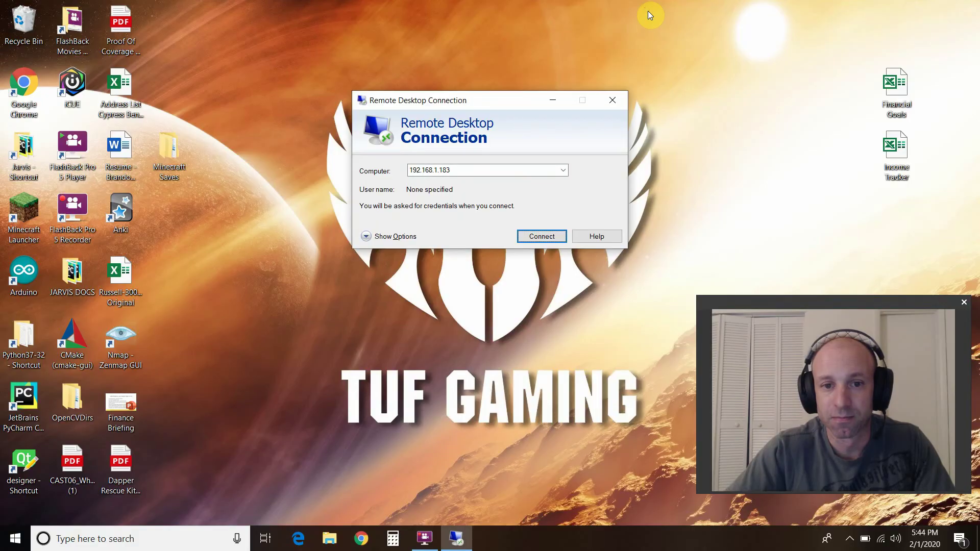